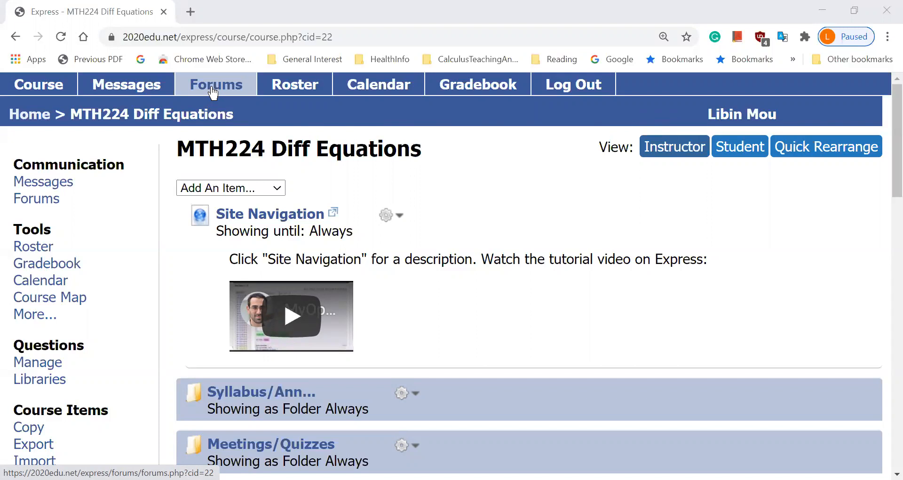
# Open the "How to type an equation in a post" thread in the Class Discussion forum
pyautogui.click(213, 92)
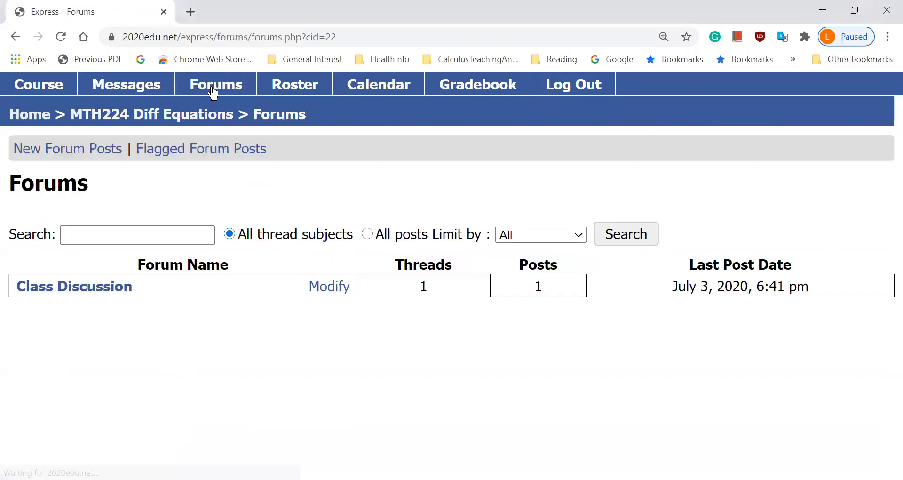
pyautogui.click(122, 294)
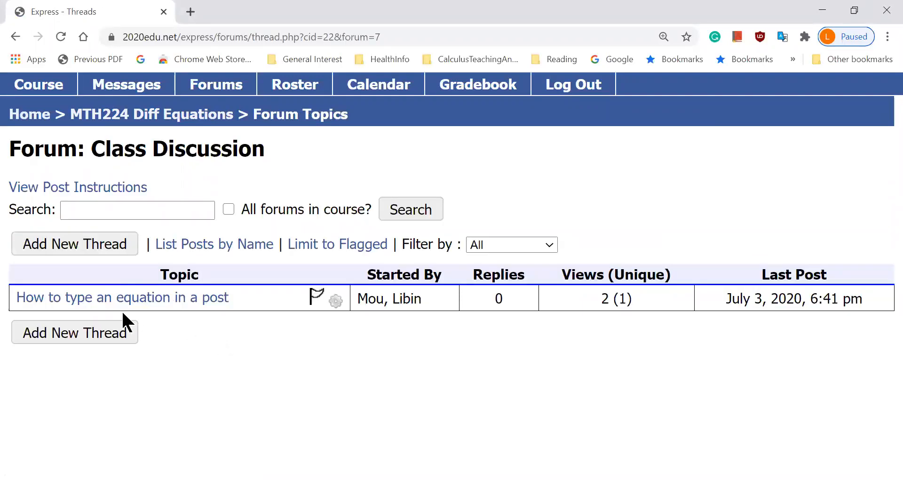
pyautogui.click(193, 301)
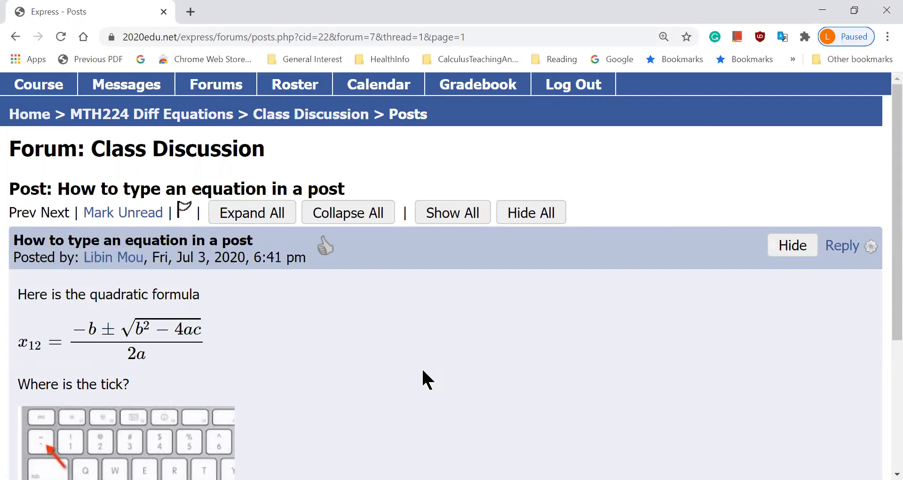
# Review the quadratic formula and keyboard picture in the post and start a reply to it
pyautogui.scroll(-2, 423, 376)
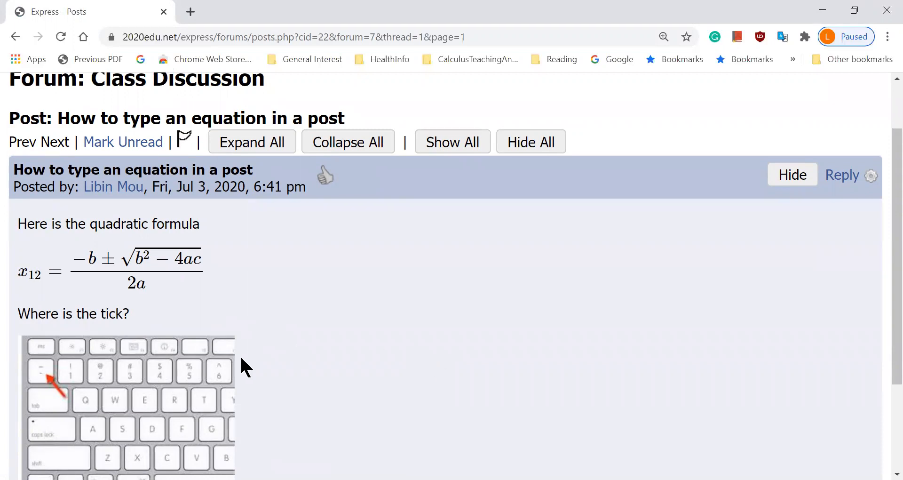
pyautogui.moveTo(207, 223); pyautogui.dragTo(226, 284)
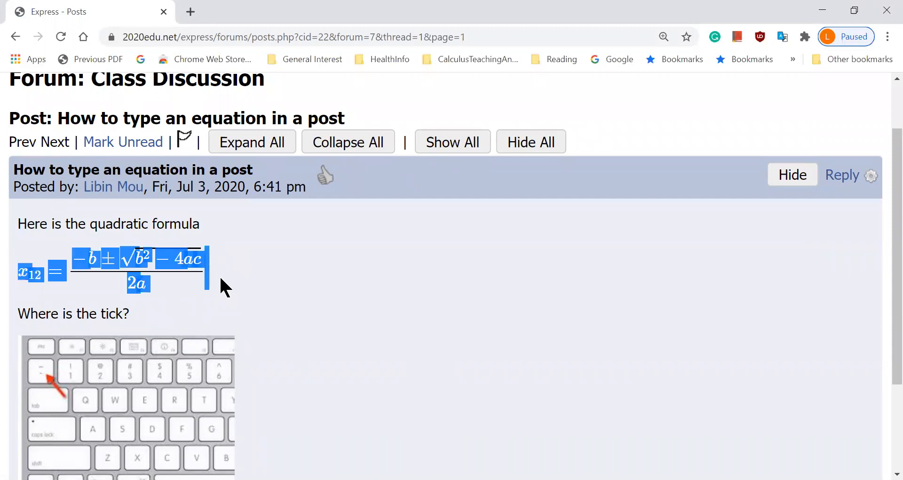
pyautogui.click(309, 304)
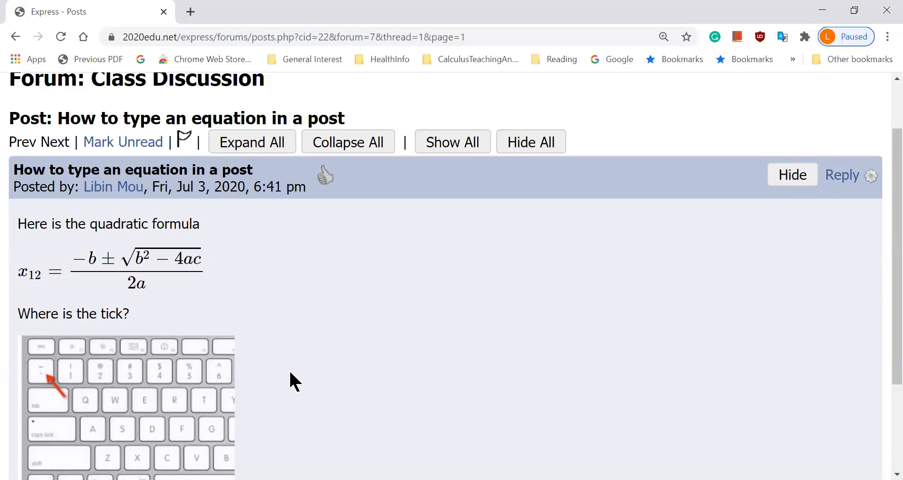
pyautogui.scroll(-2, 290, 372)
pyautogui.scroll(2, 290, 373)
pyautogui.click(851, 181)
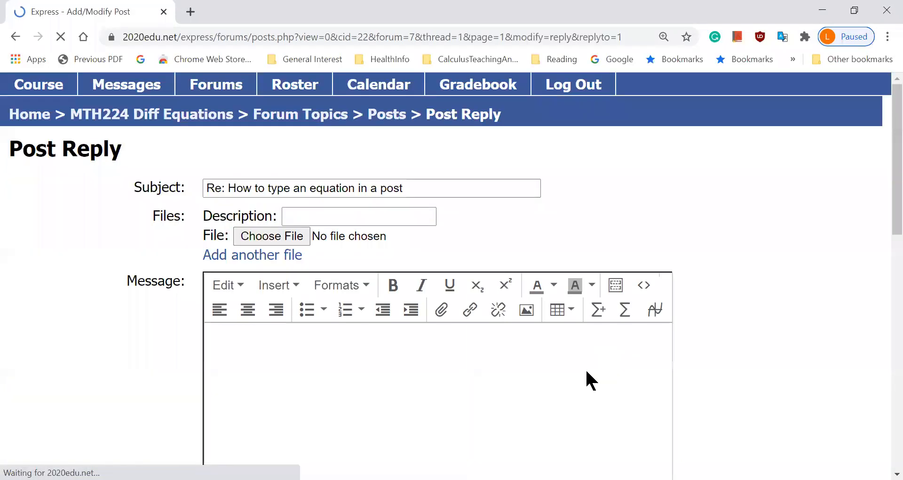
# Write "Here is the quadratic formula" as the first line of the reply message and begin a new line below
pyautogui.click(428, 369)
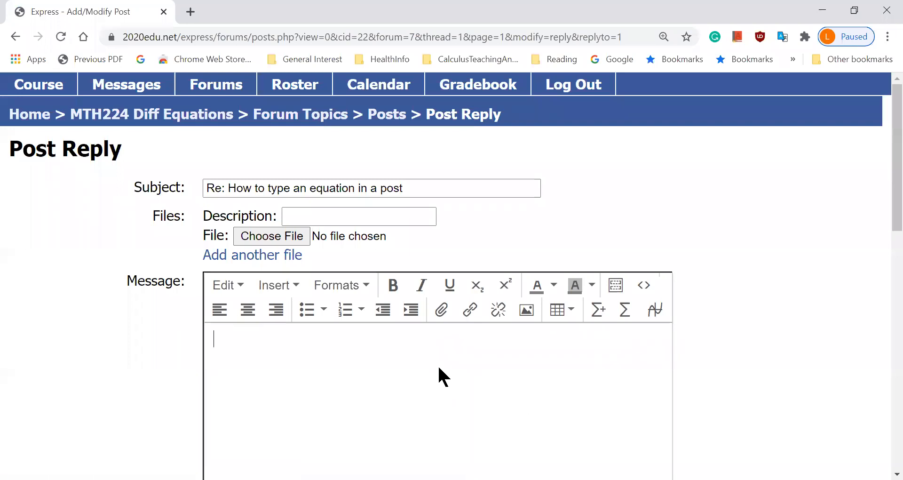
pyautogui.scroll(-7, 437, 364)
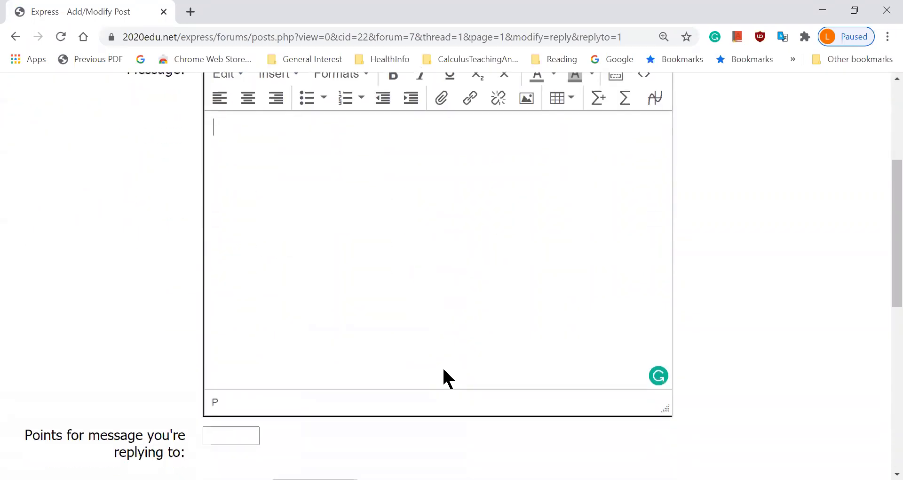
pyautogui.scroll(-5, 443, 370)
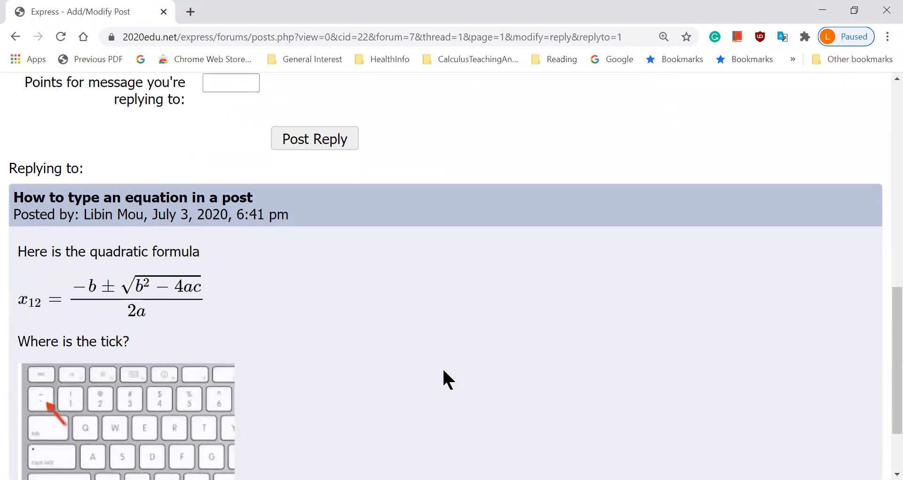
pyautogui.scroll(9, 444, 370)
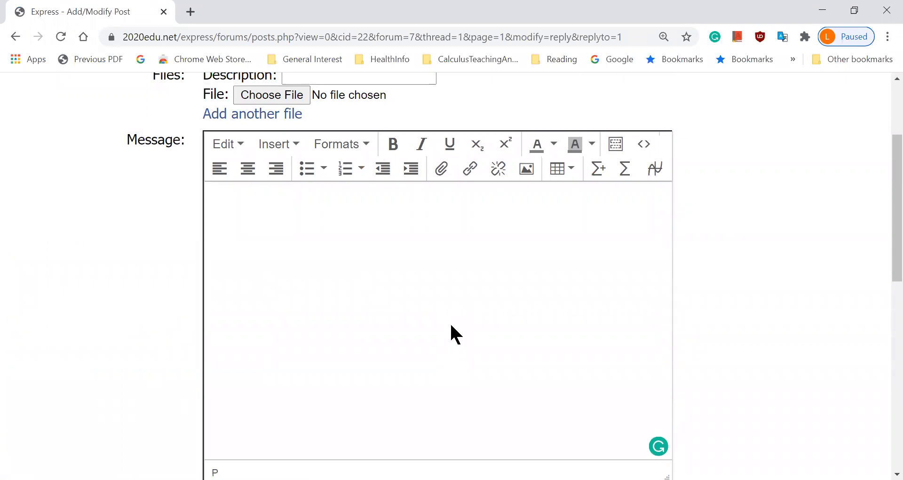
pyautogui.write('Here is the qua')
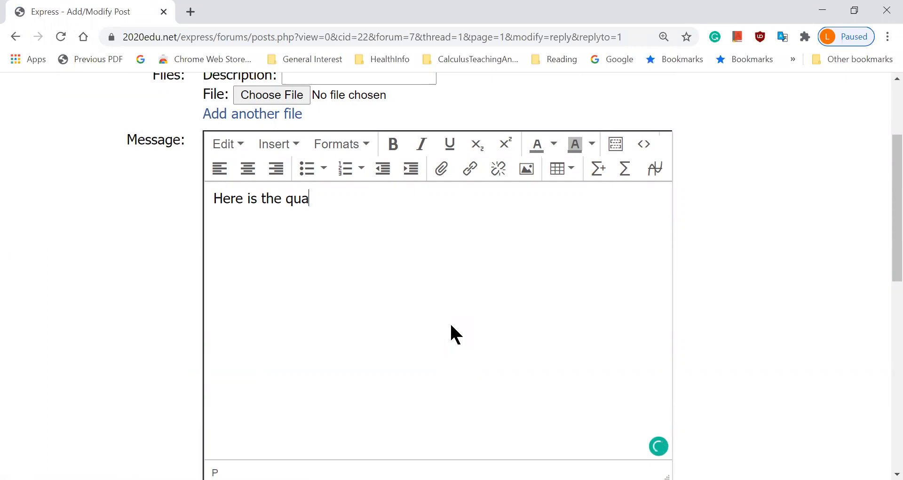
pyautogui.write('dratic formula')
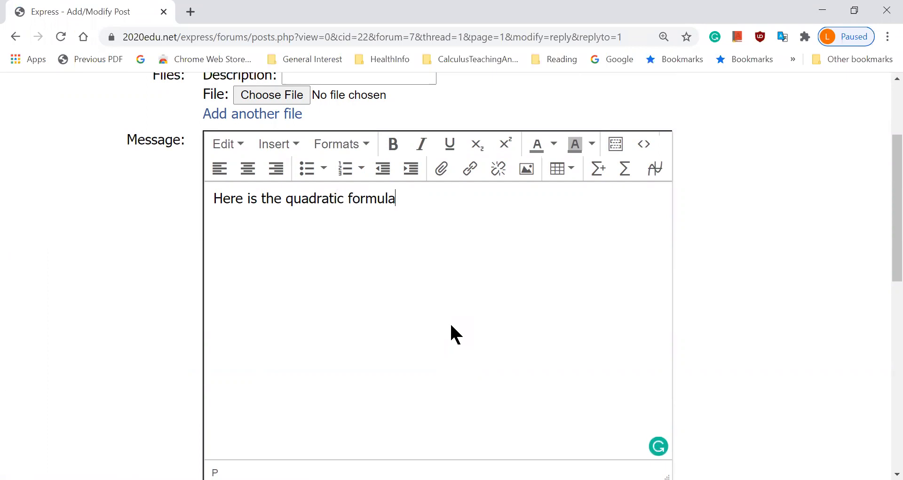
pyautogui.press('Return')
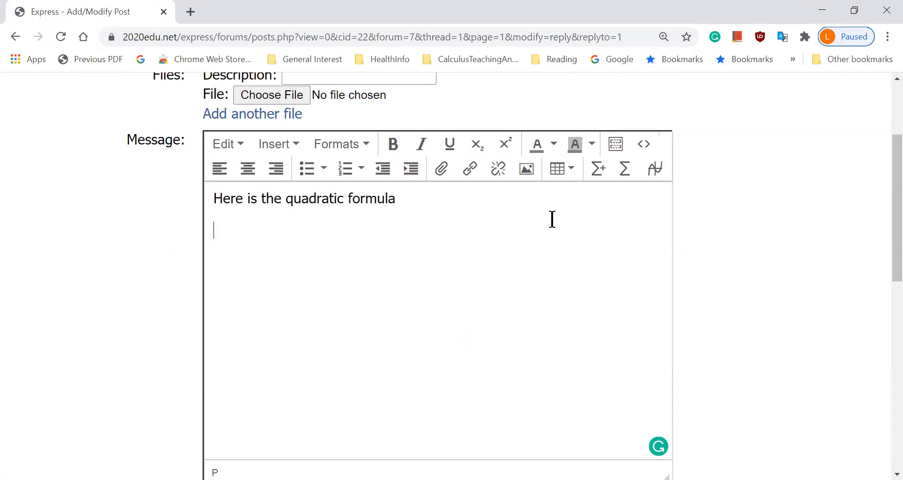
# Insert a math expression on the new line and enter "x_(12)=" as its beginning
pyautogui.click(599, 177)
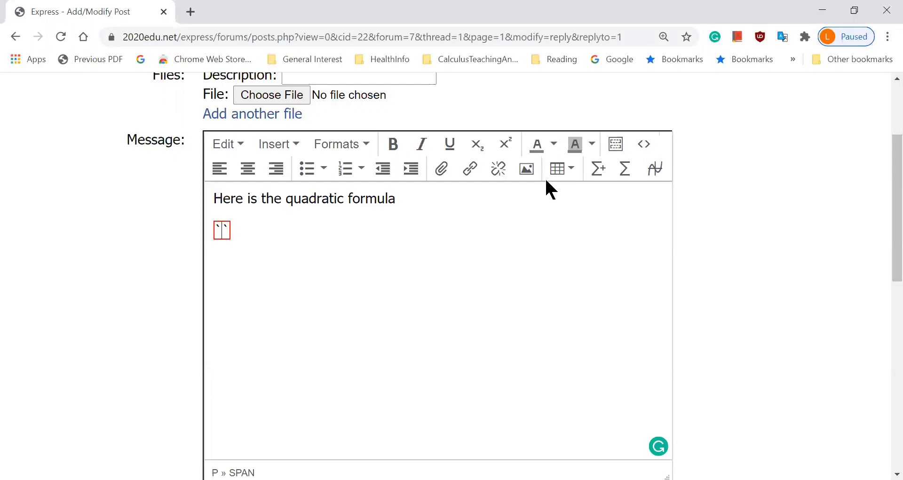
pyautogui.scroll(-6, 554, 212)
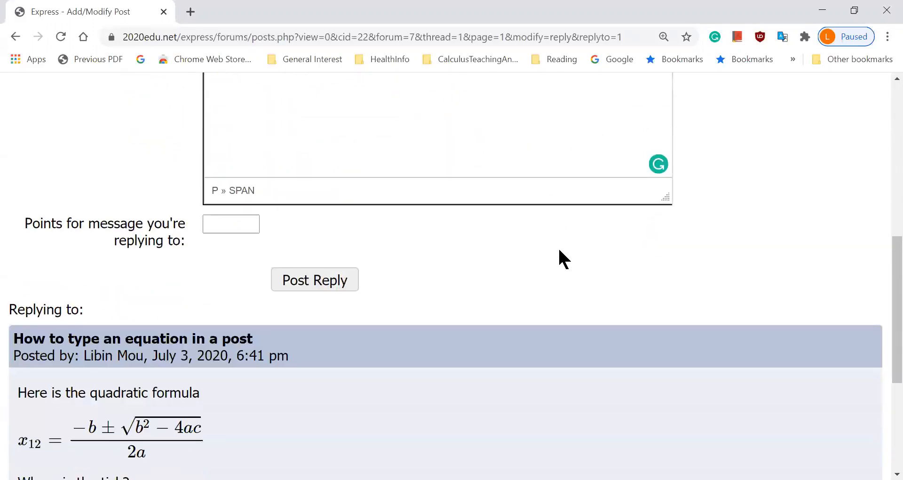
pyautogui.scroll(-1, 559, 249)
pyautogui.scroll(7, 559, 249)
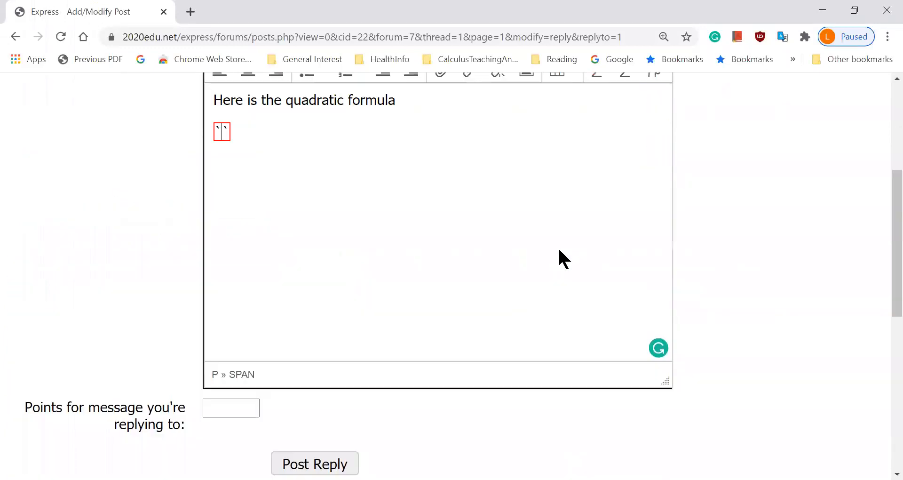
pyautogui.write('x_')
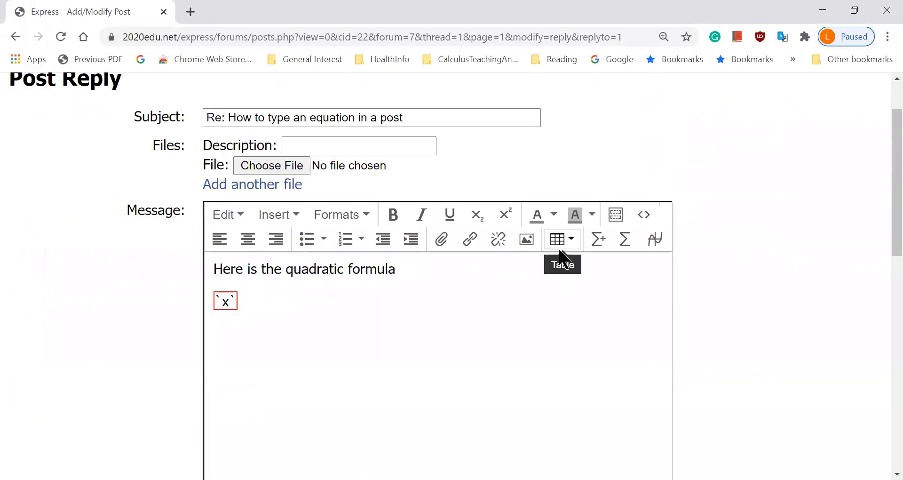
pyautogui.write('12)')
pyautogui.write('=')
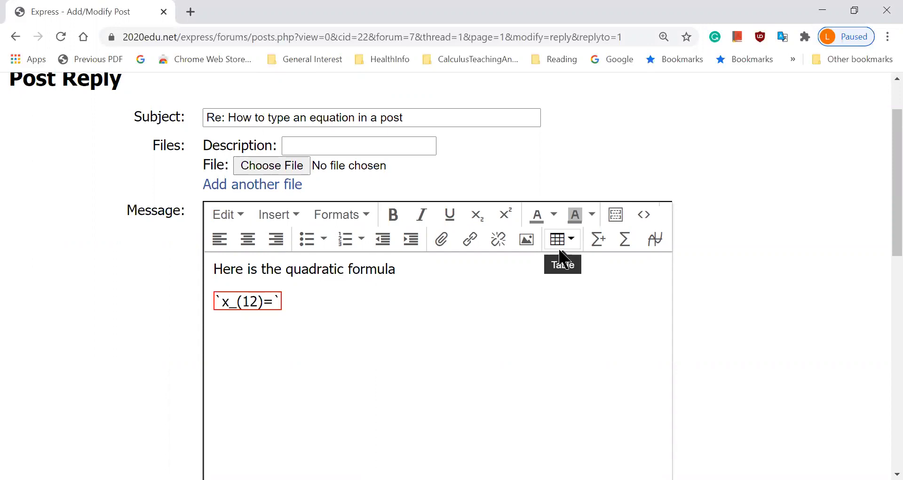
# Continue the expression with "(-b" and add the plus-minus sign from the math symbols
pyautogui.write('(')
pyautogui.scroll(-6, 562, 261)
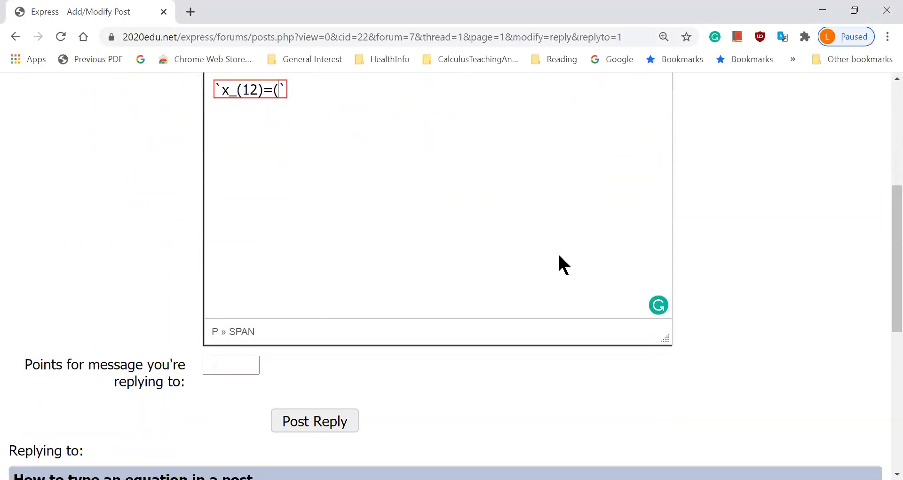
pyautogui.scroll(-2, 559, 257)
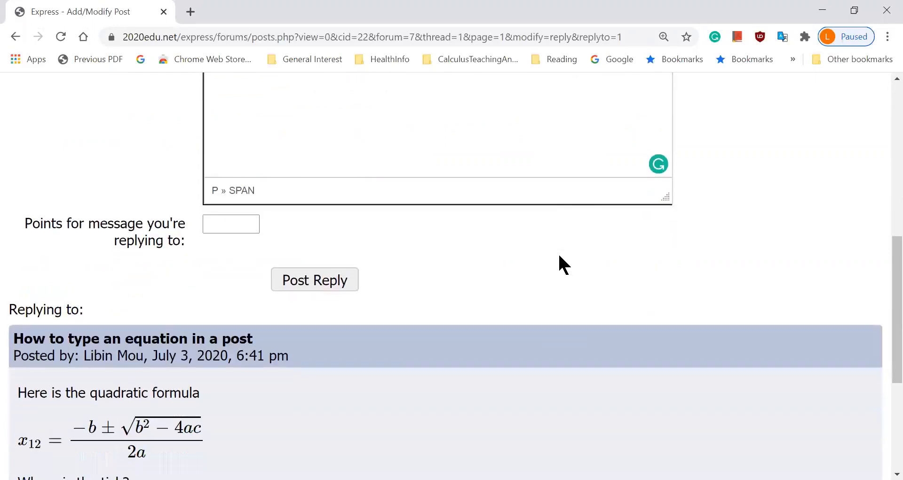
pyautogui.scroll(6, 559, 256)
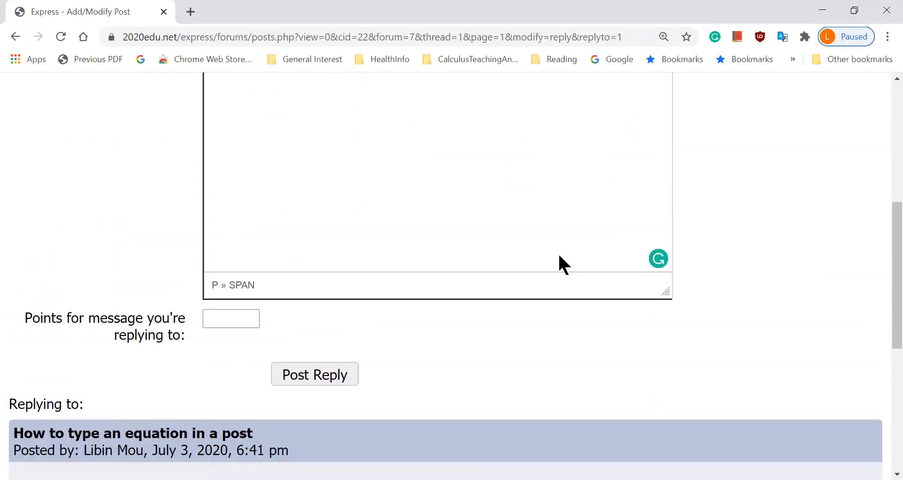
pyautogui.write('-b')
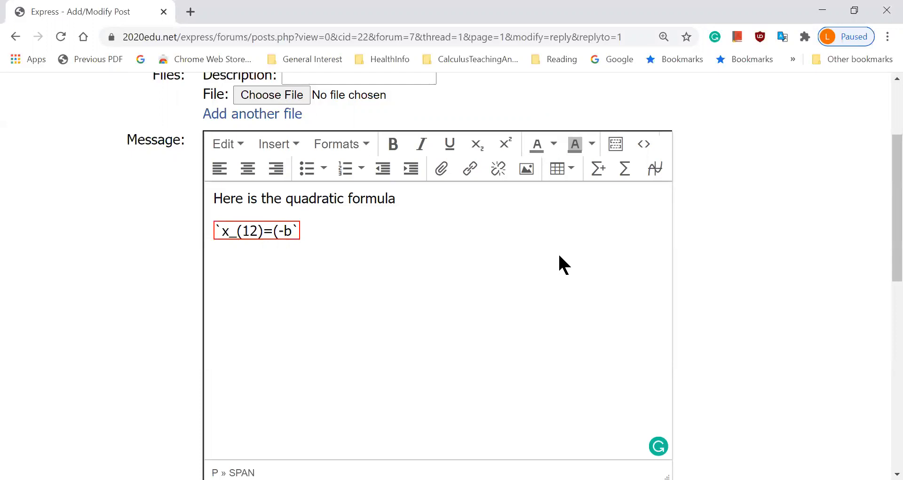
pyautogui.click(624, 180)
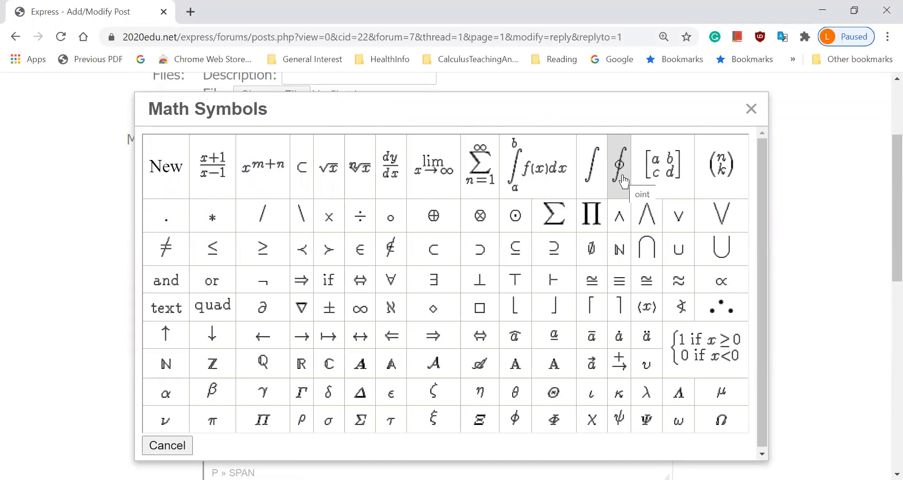
pyautogui.click(341, 314)
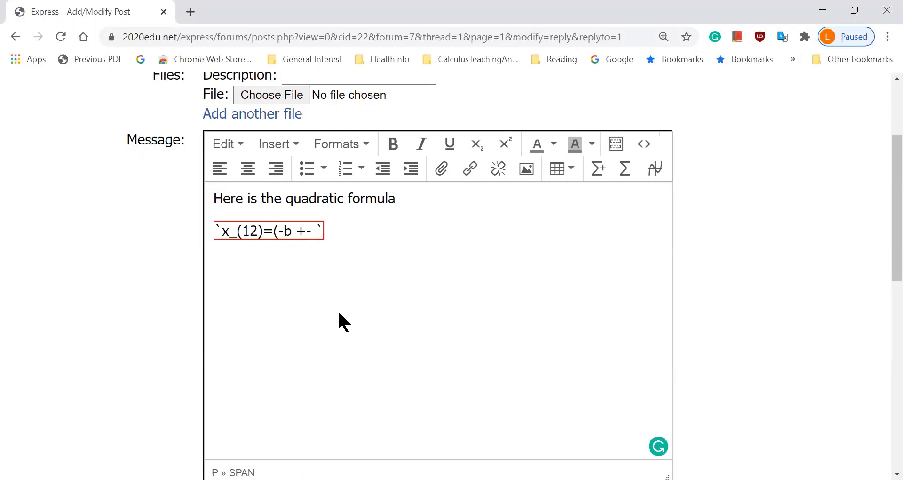
# Complete the expression with "sqrt(b^2-4ac))/(2a)" and leave it so it renders as a formula
pyautogui.write('sqrt(b^2')
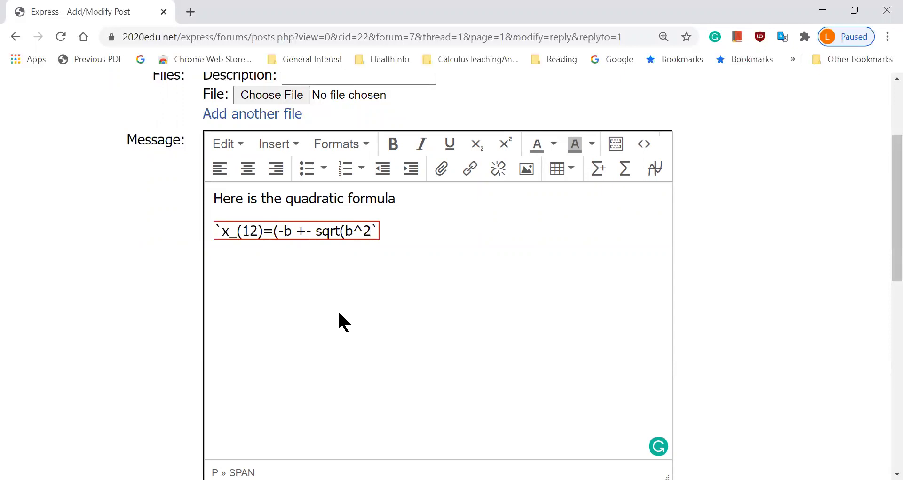
pyautogui.write('-4ac))/(2a)')
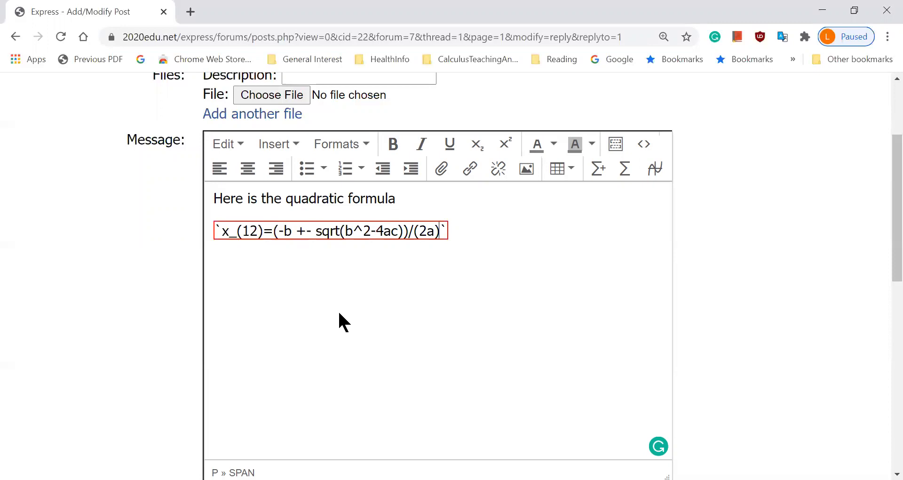
pyautogui.click(512, 240)
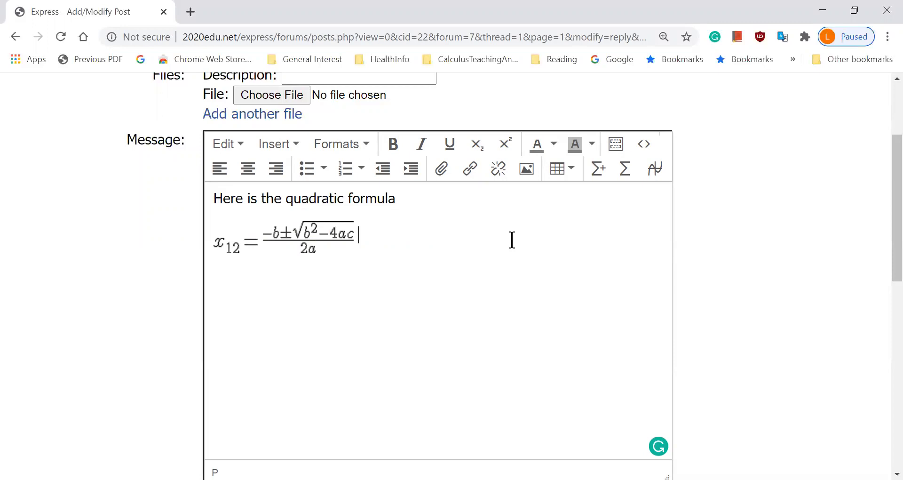
# Post the reply and check its quadratic formula beneath the original post in the thread
pyautogui.scroll(-3, 514, 258)
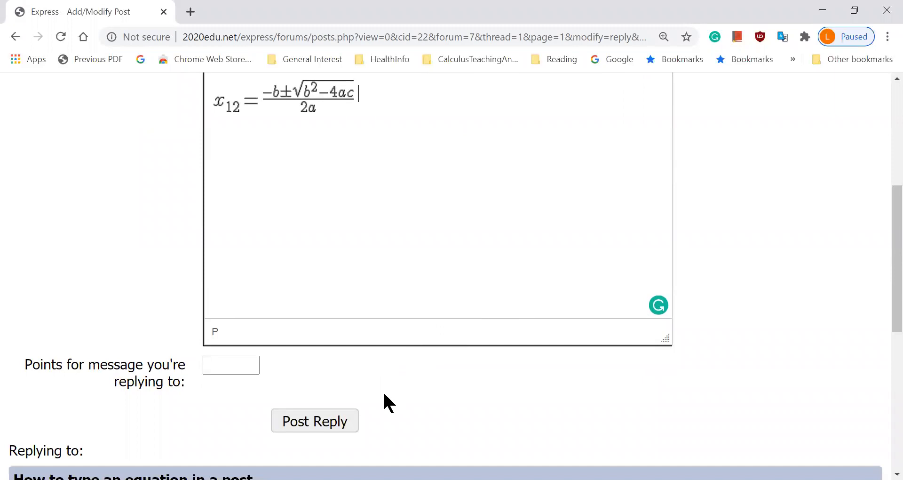
pyautogui.click(342, 422)
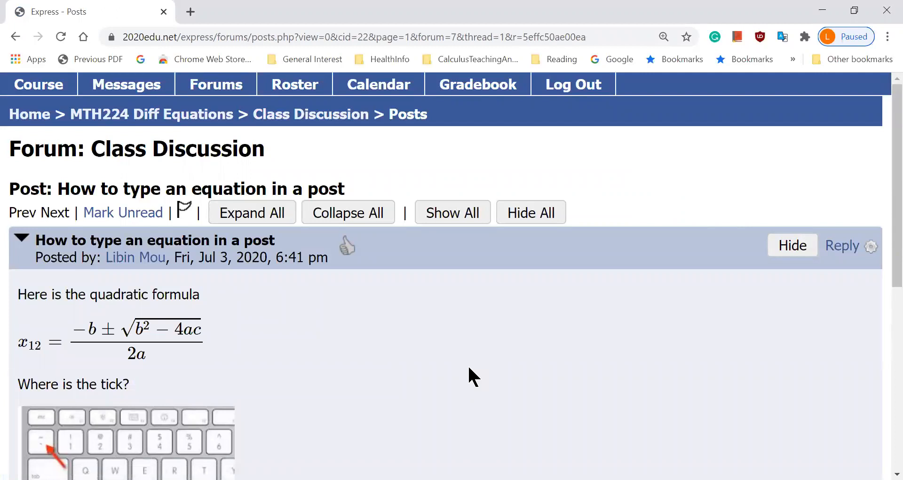
pyautogui.scroll(-8, 469, 367)
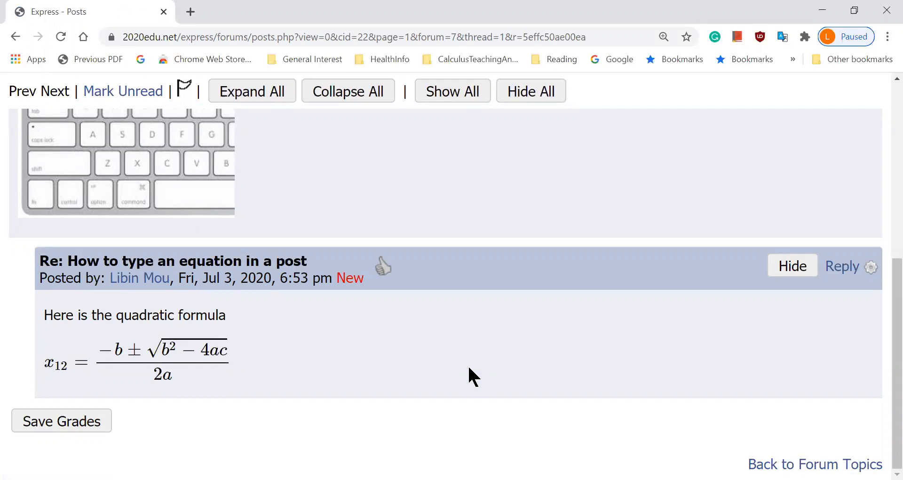
pyautogui.scroll(3, 468, 368)
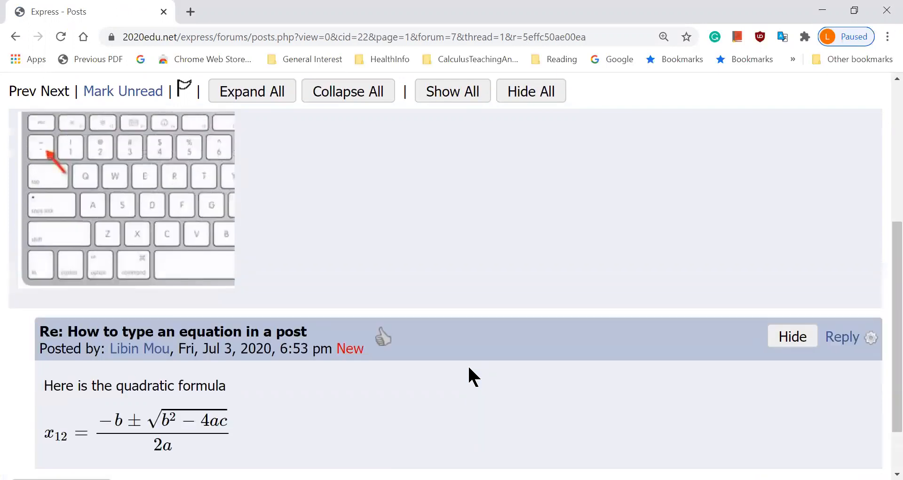
pyautogui.scroll(5, 469, 367)
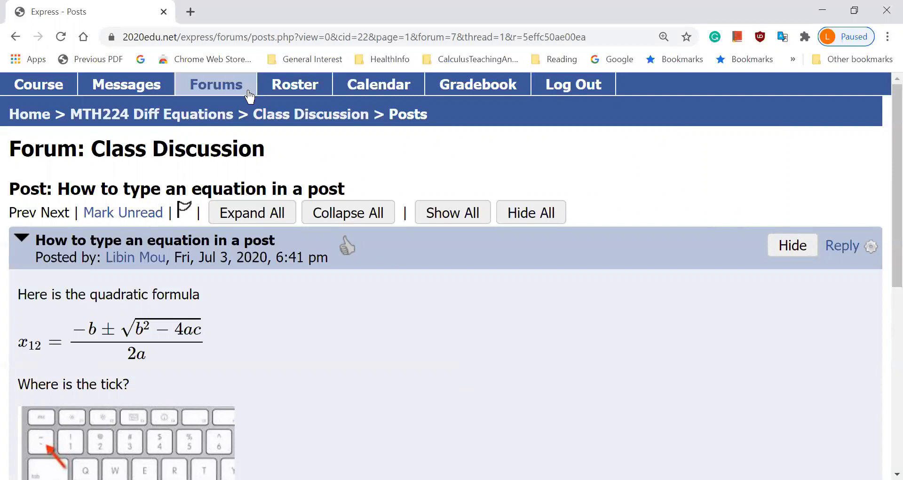
# Return to the main MTH224 Diff Equations course page and browse its list of folders
pyautogui.click(222, 121)
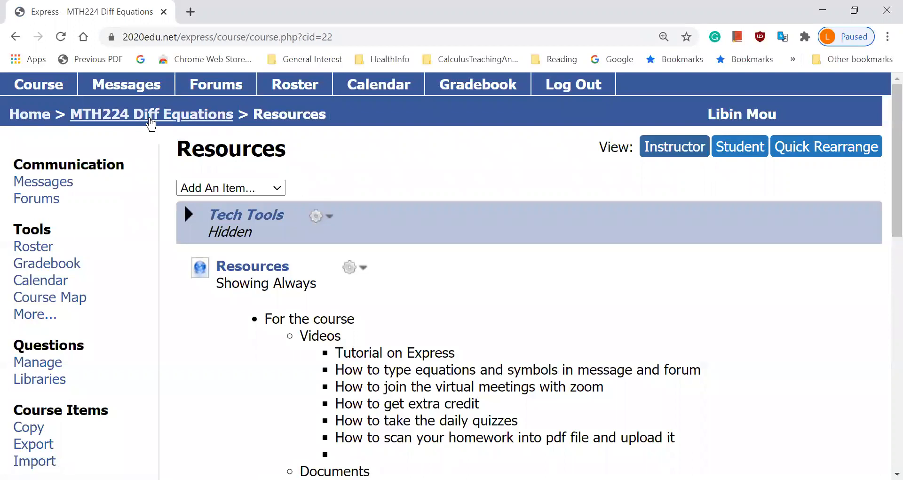
pyautogui.click(173, 115)
pyautogui.scroll(-2, 273, 221)
pyautogui.scroll(-1, 287, 234)
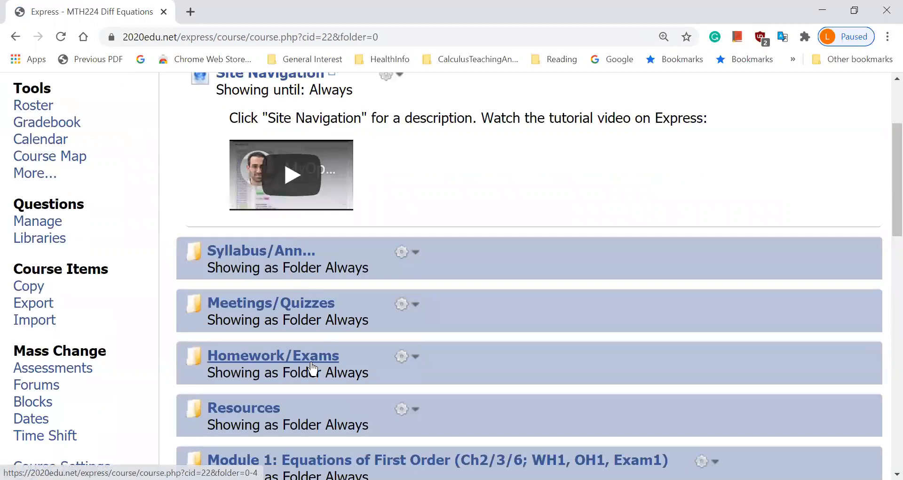
# Open the "Help on Typing Math in Message/Forum" page from the course's Resources folder
pyautogui.click(263, 413)
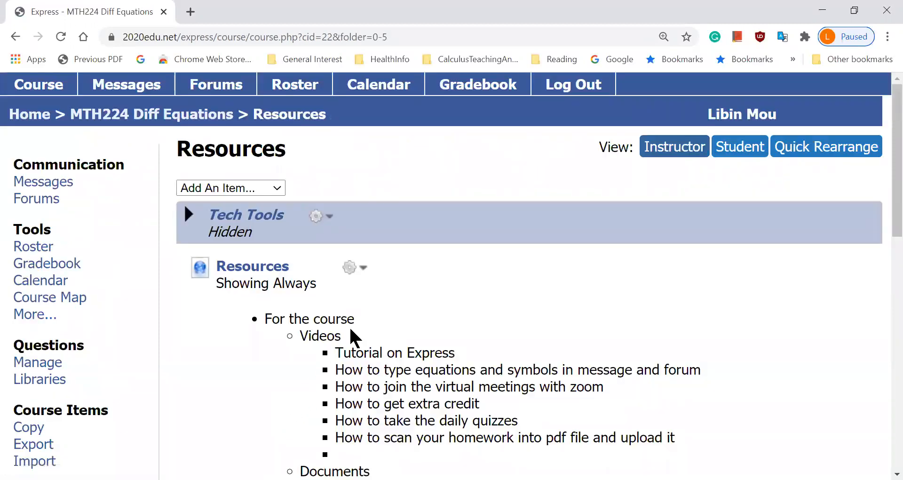
pyautogui.scroll(-13, 355, 316)
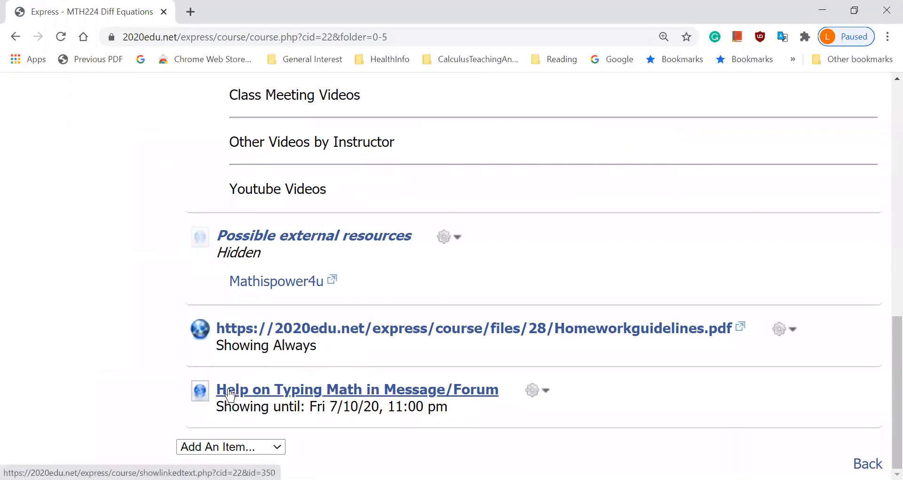
pyautogui.click(412, 392)
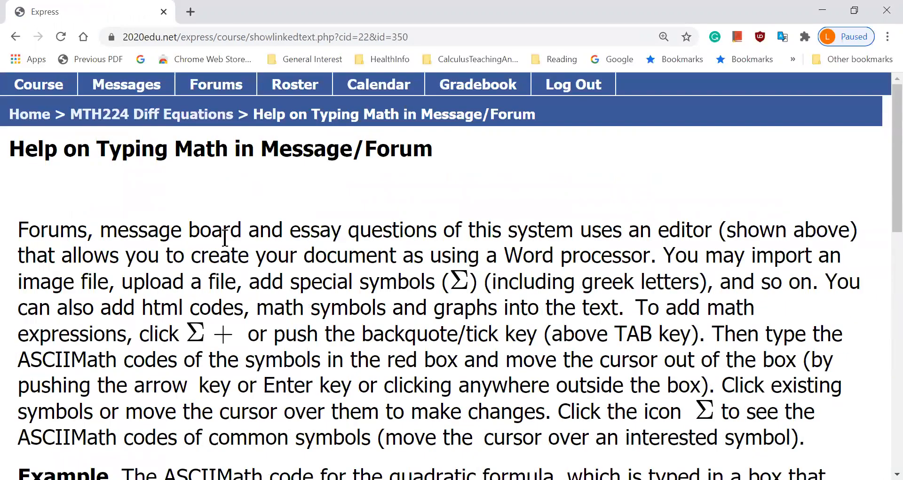
# Read the help page's quadratic formula example and its tip on separating groups of math symbols, including the good and bad examples
pyautogui.scroll(-4, 228, 235)
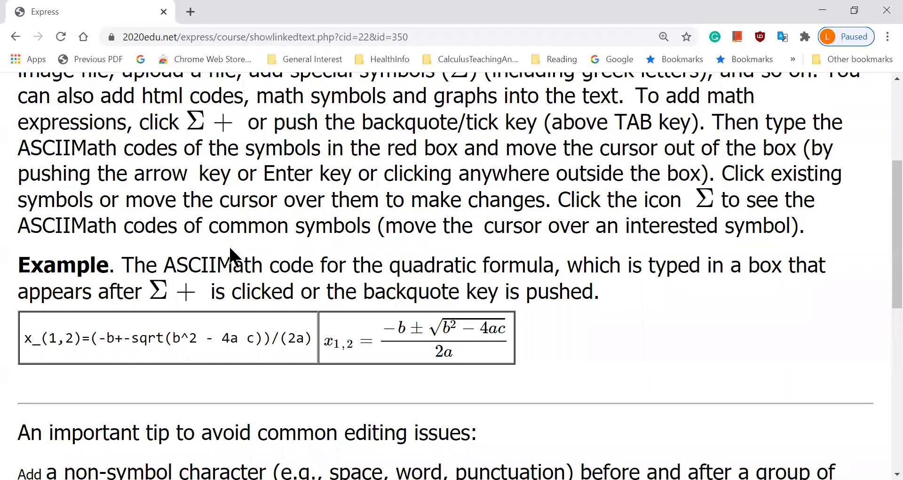
pyautogui.scroll(-5, 229, 245)
pyautogui.scroll(-1, 230, 250)
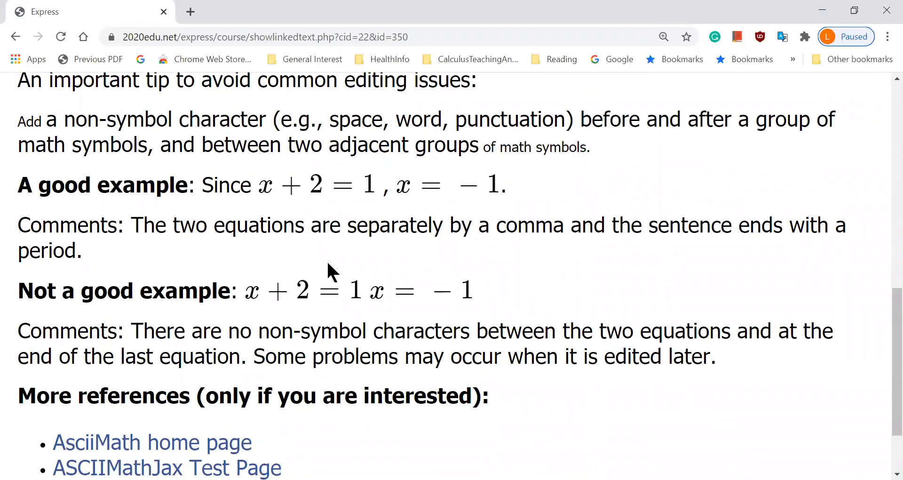
pyautogui.scroll(1, 227, 253)
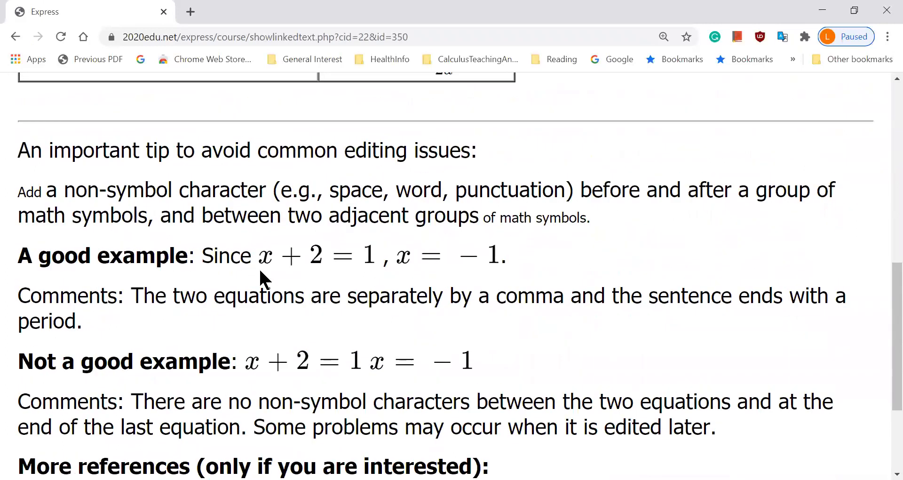